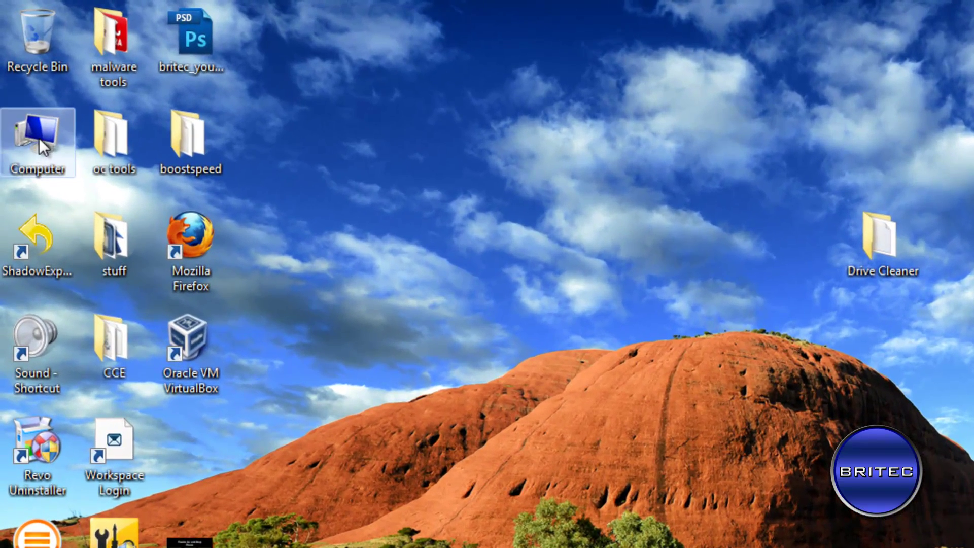
Open Device Manager from Computer's Properties and expand Universal Serial Bus controllers.
right_click(45, 133)
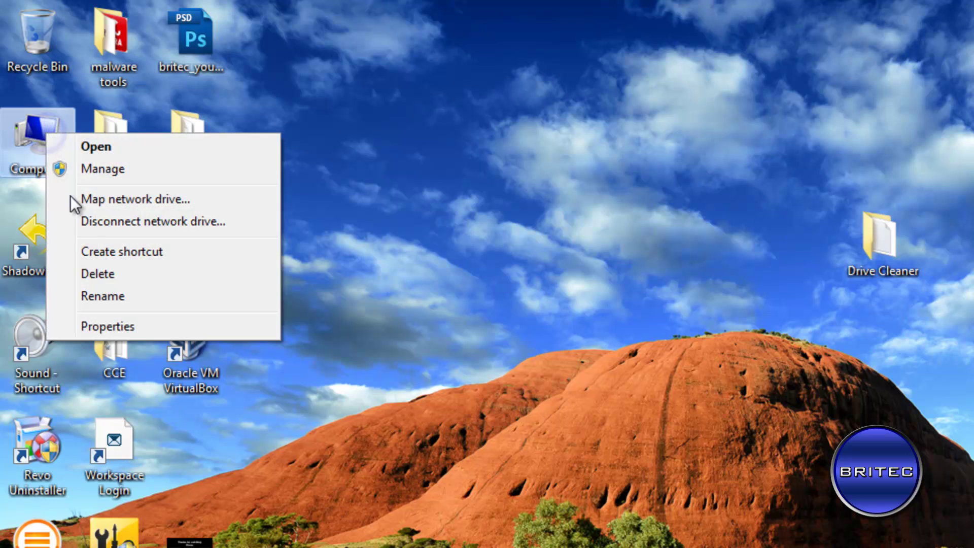
left_click(111, 326)
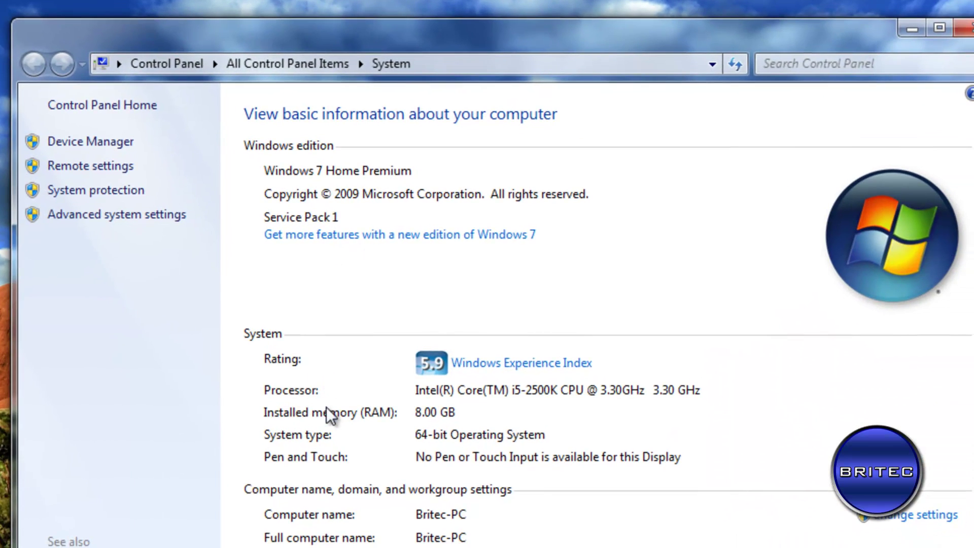
left_click(77, 143)
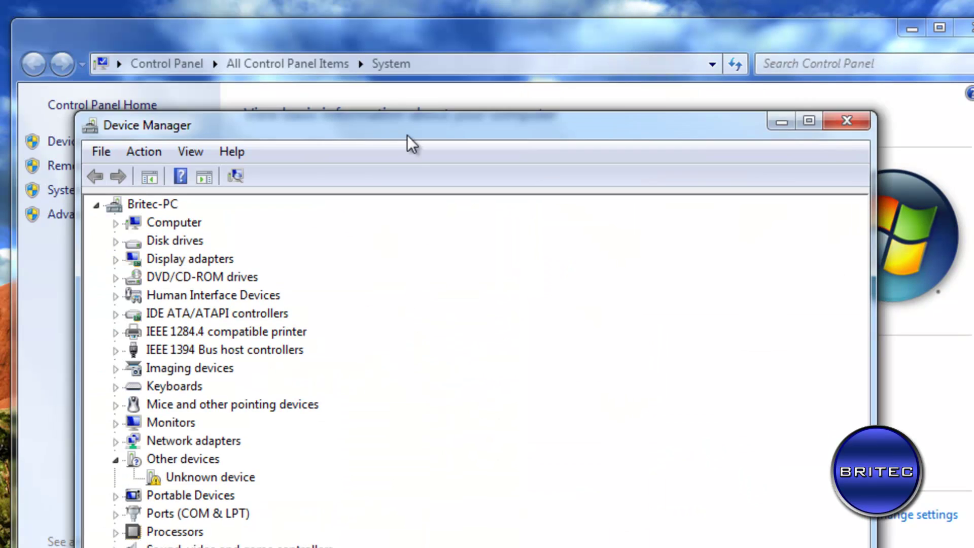
left_click_drag(407, 135, 412, 96)
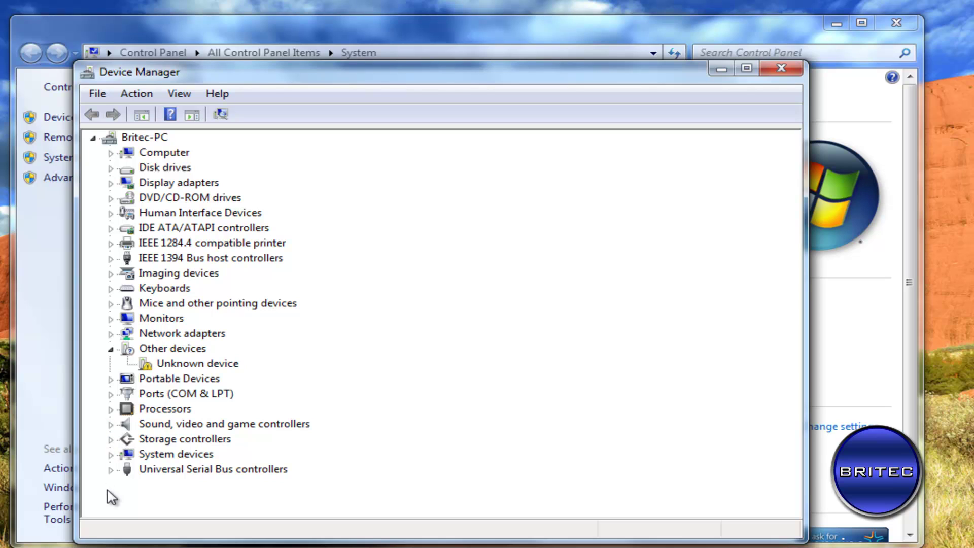
left_click(110, 470)
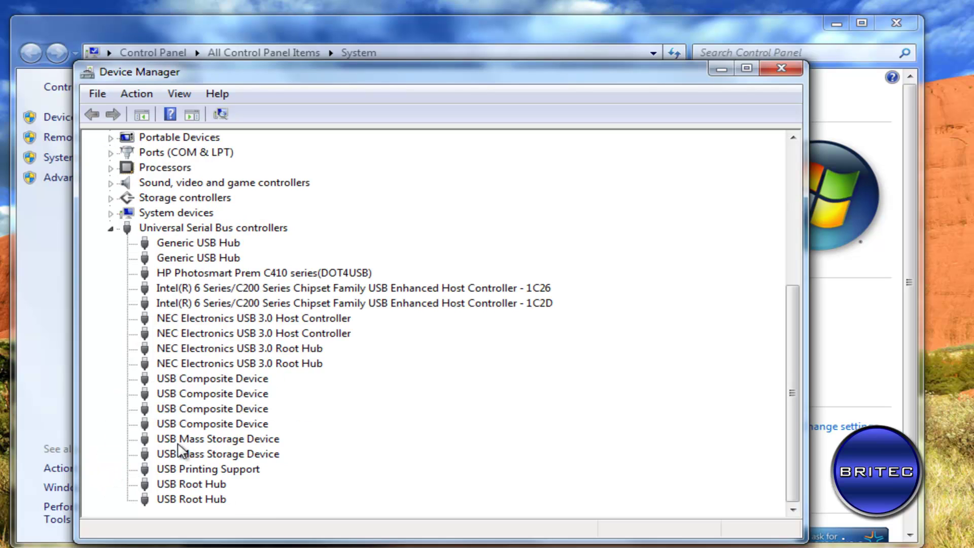
Turn on Show hidden devices, check Non-Plug and Play Drivers, then collapse USB controllers.
left_click(173, 95)
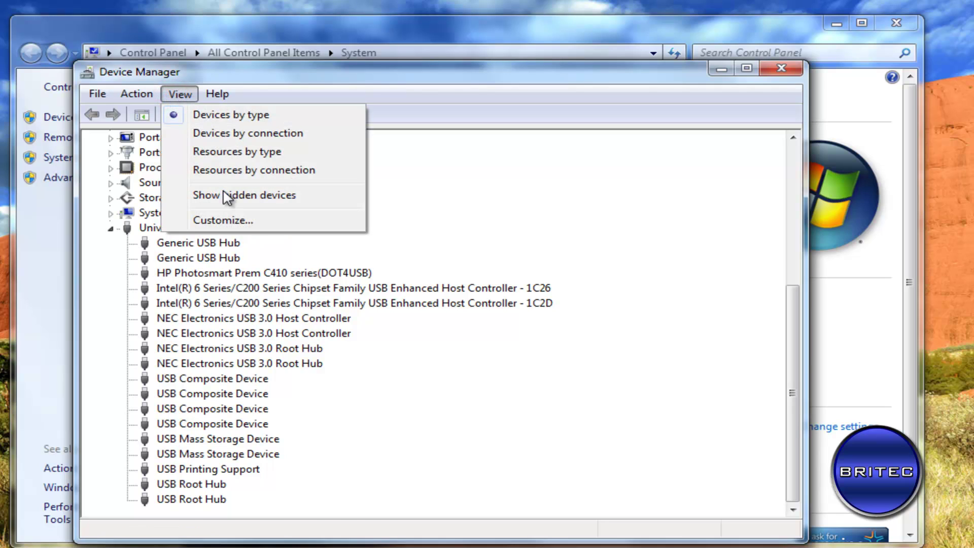
left_click(227, 196)
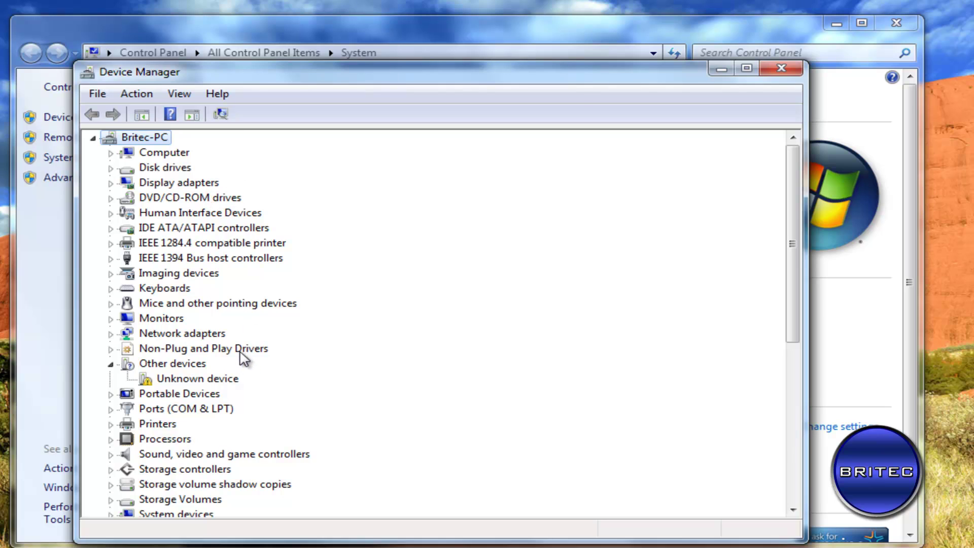
left_click(111, 349)
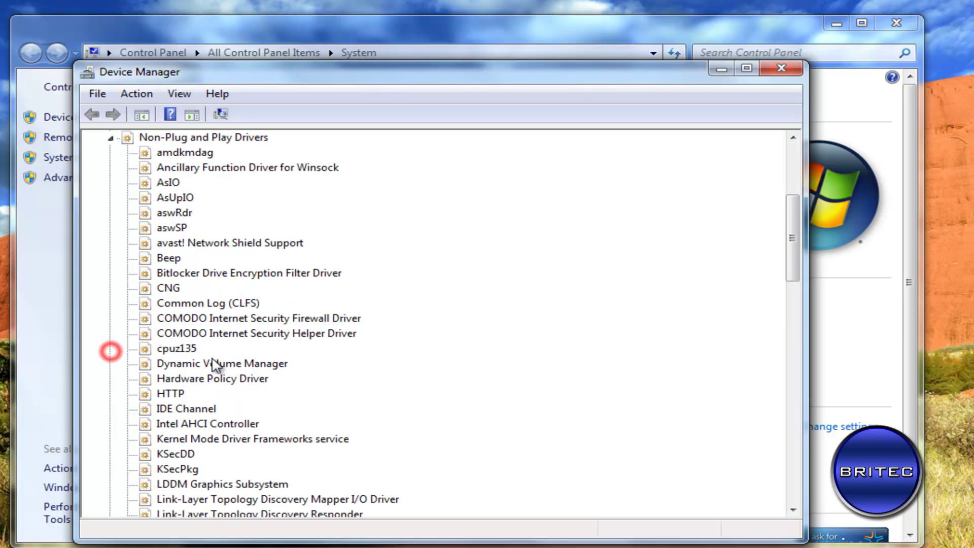
left_click(109, 138)
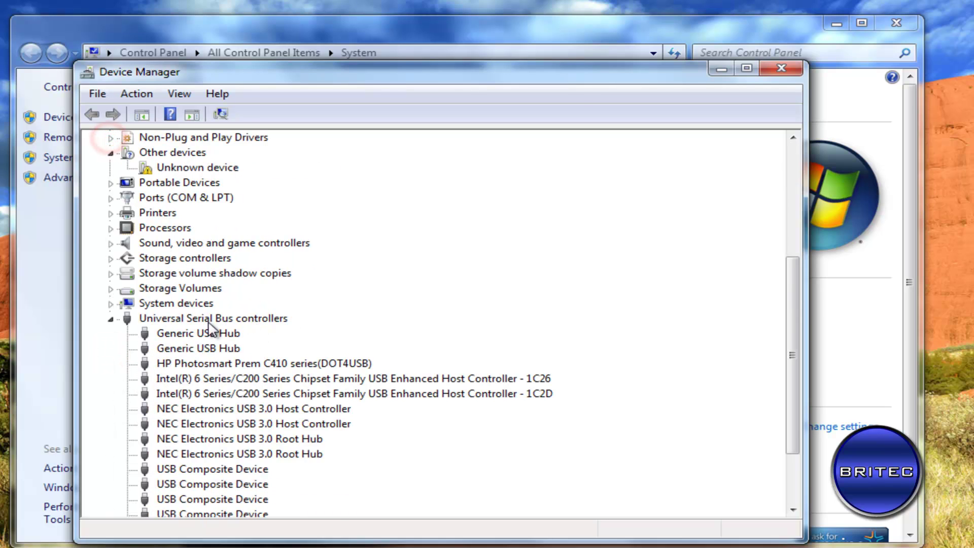
left_click(110, 318)
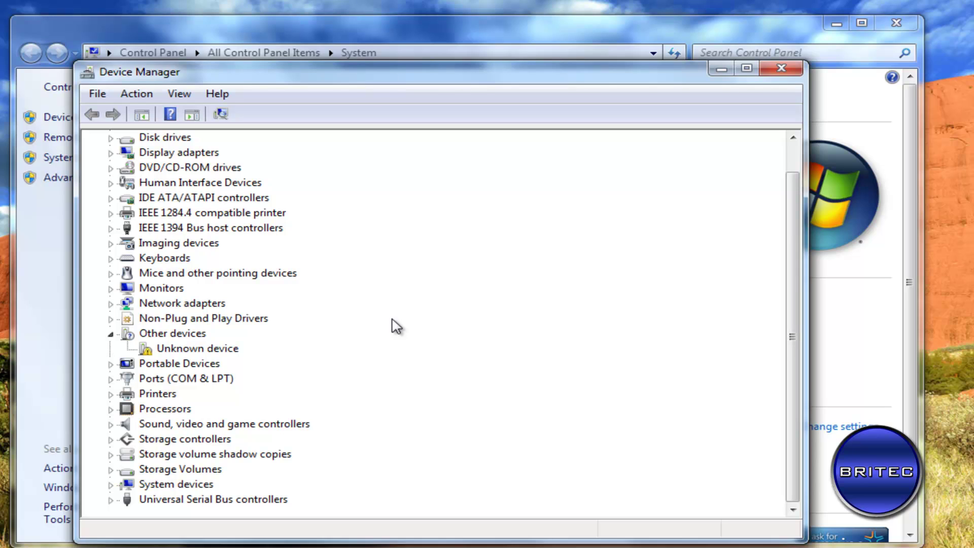
Close Device Manager and open Environment Variables via Advanced system settings.
left_click(794, 77)
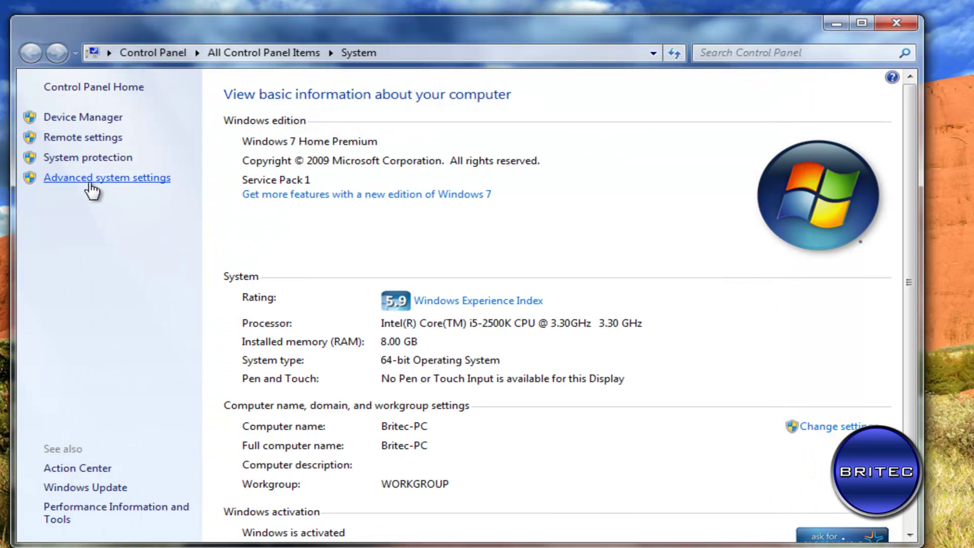
left_click(94, 179)
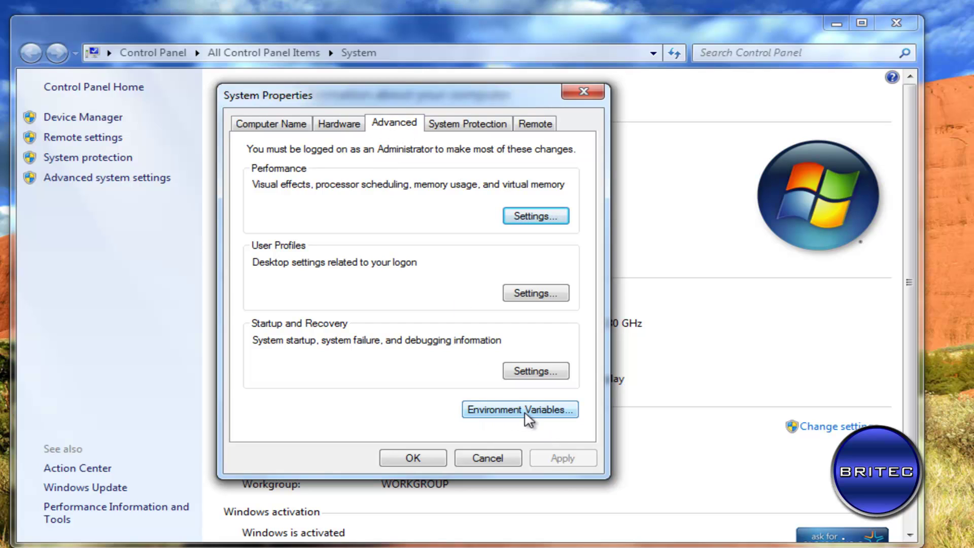
left_click(537, 420)
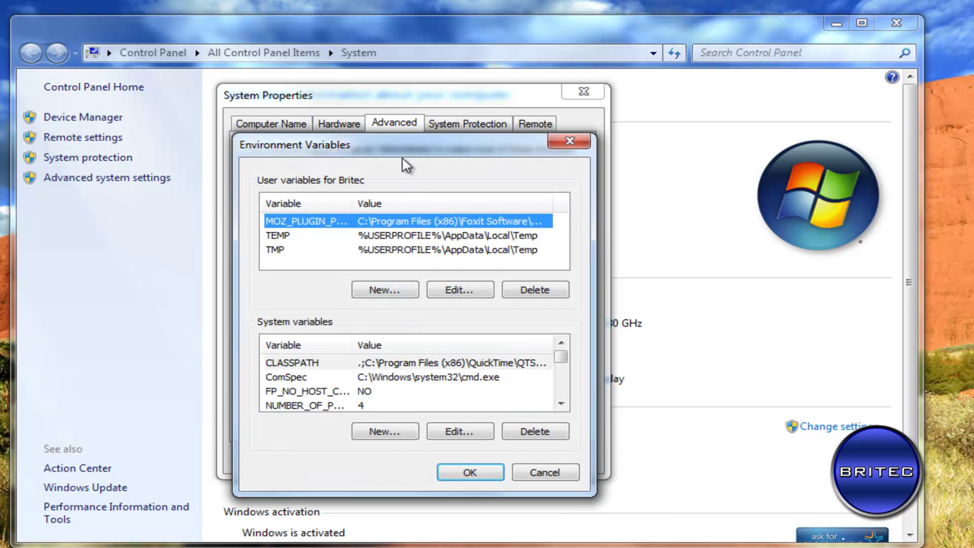
left_click_drag(402, 151, 403, 124)
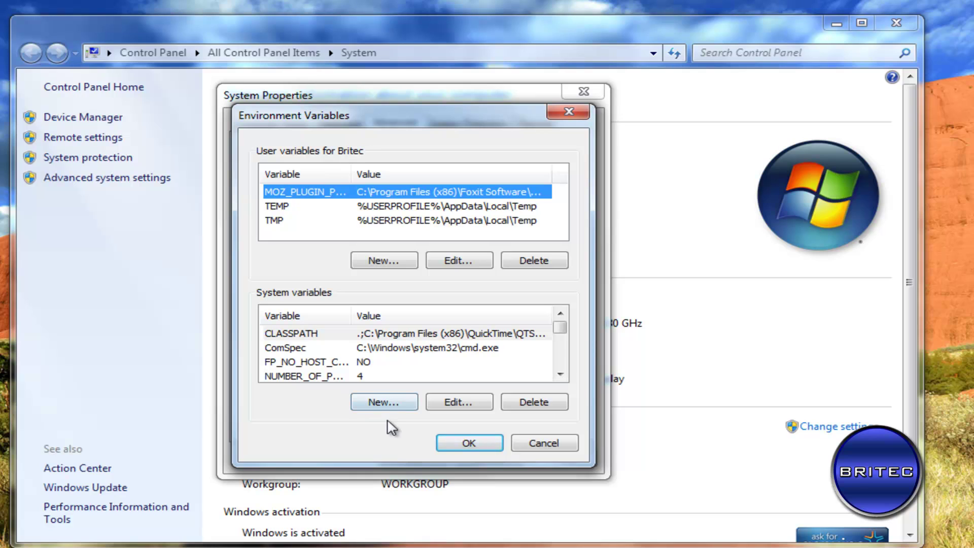
Add system variable devmgr_show_nonpresent_devices with value 1 and confirm all dialogs.
left_click(386, 402)
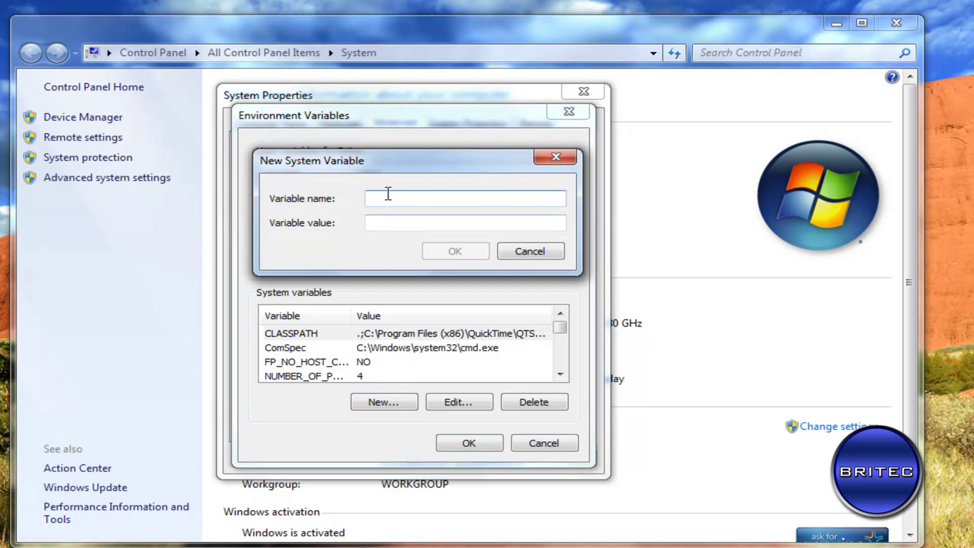
right_click(386, 198)
left_click(435, 269)
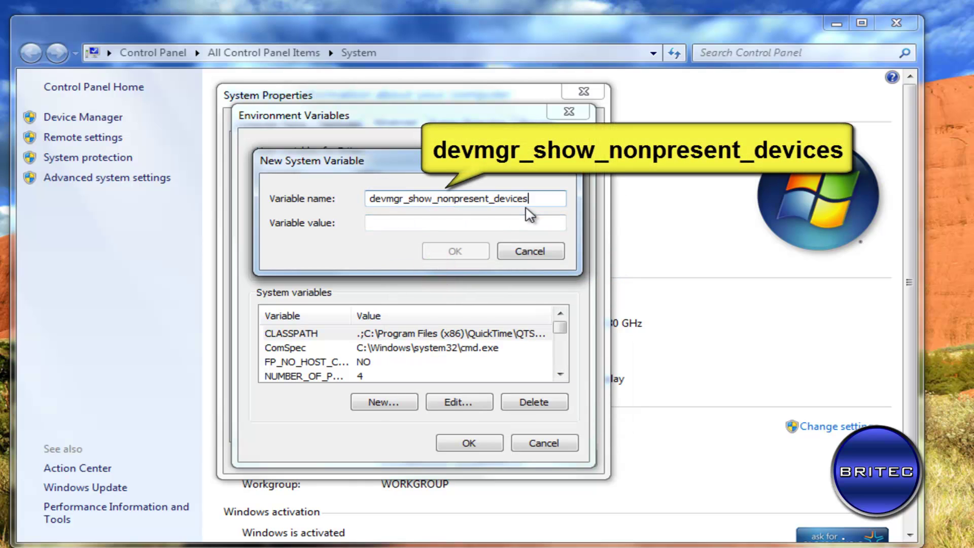
left_click(392, 222)
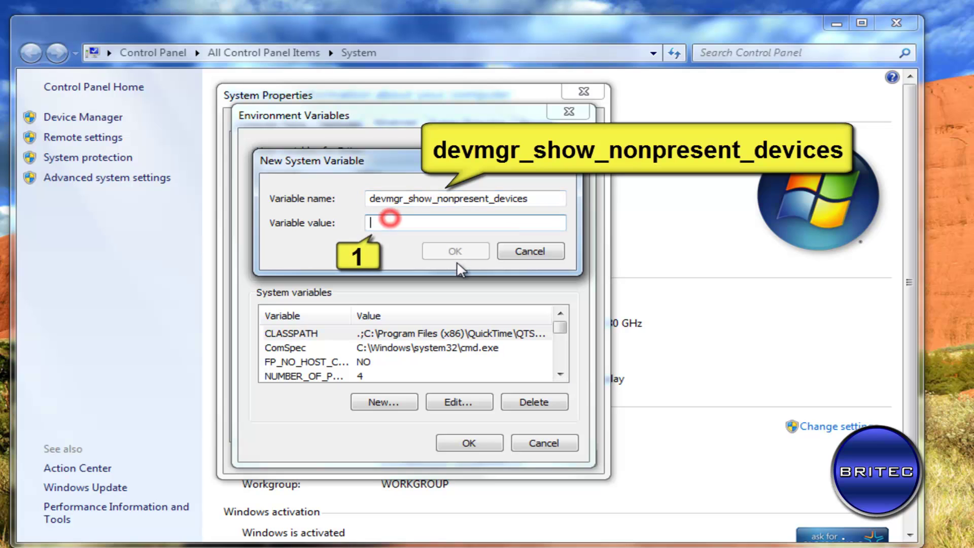
type("1")
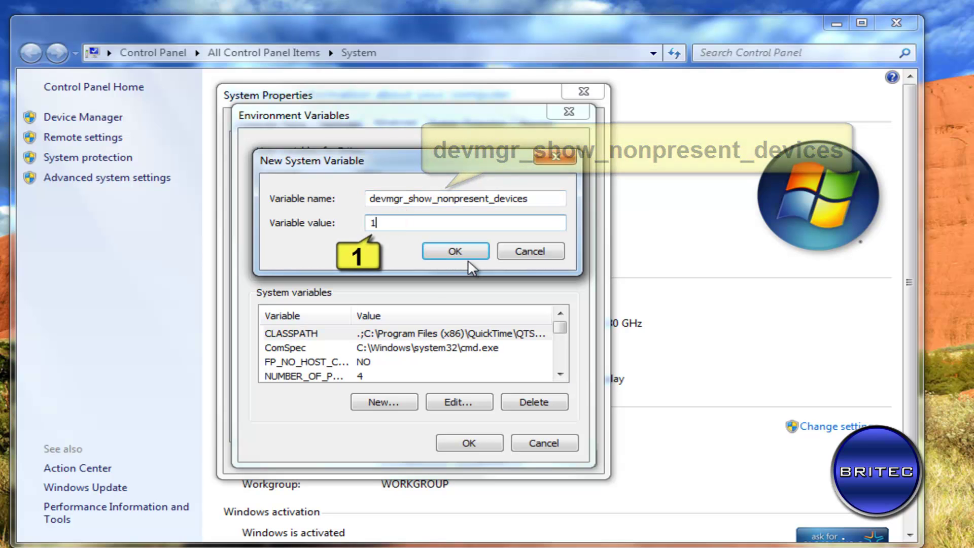
left_click(454, 252)
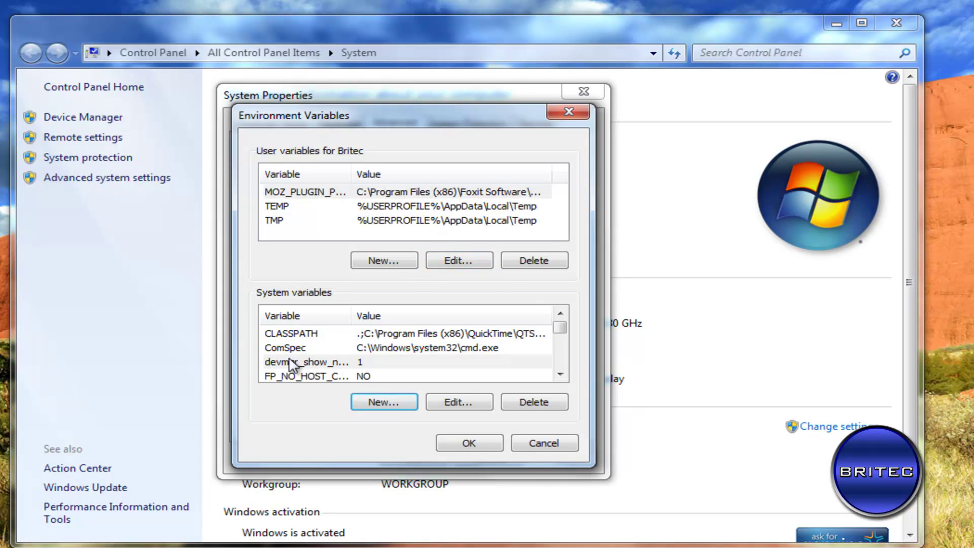
left_click(466, 448)
left_click(410, 458)
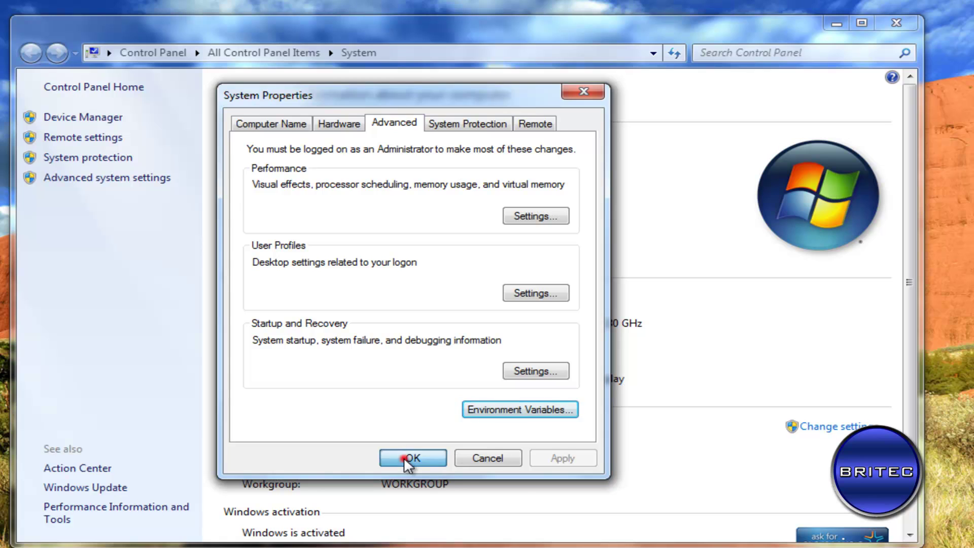
Reopen Device Manager and enable Show hidden devices.
left_click(72, 121)
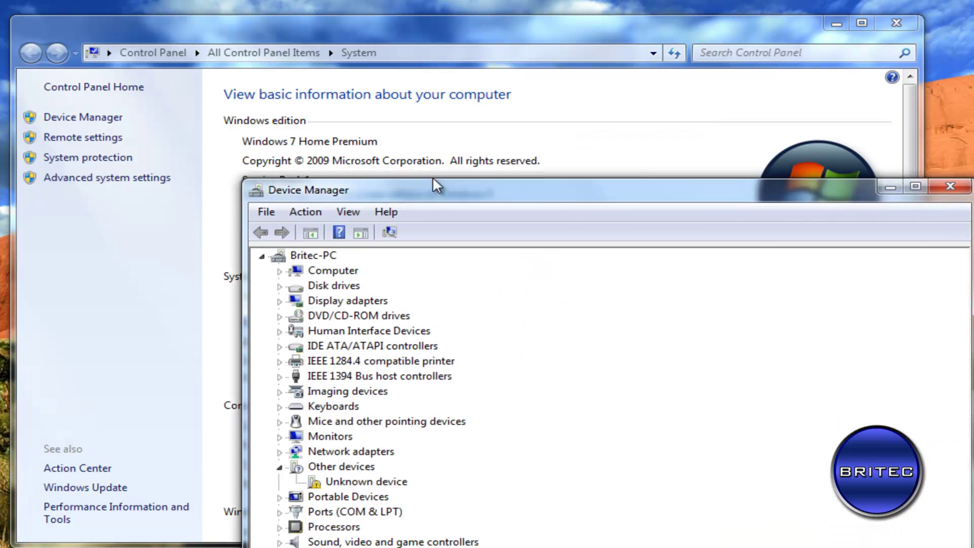
left_click_drag(433, 175, 372, 61)
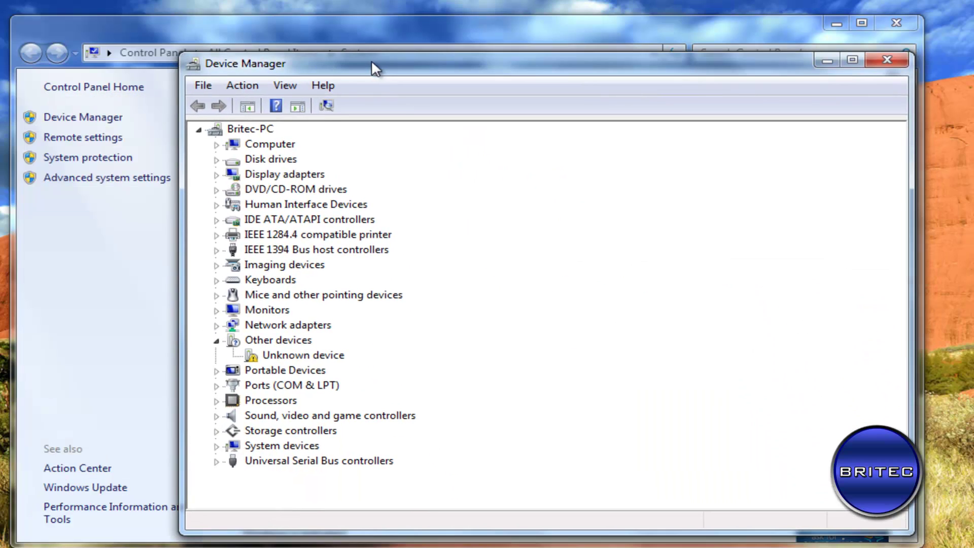
left_click(270, 85)
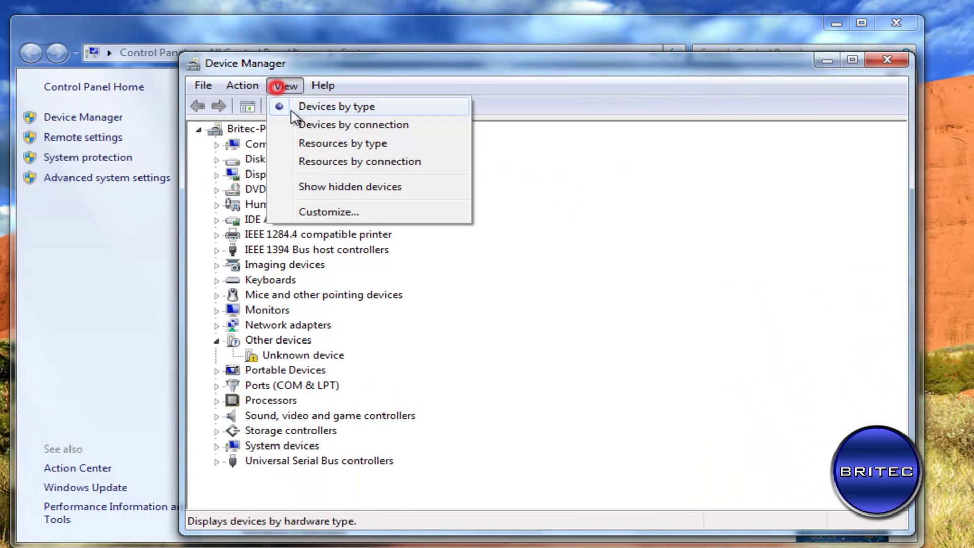
left_click(324, 187)
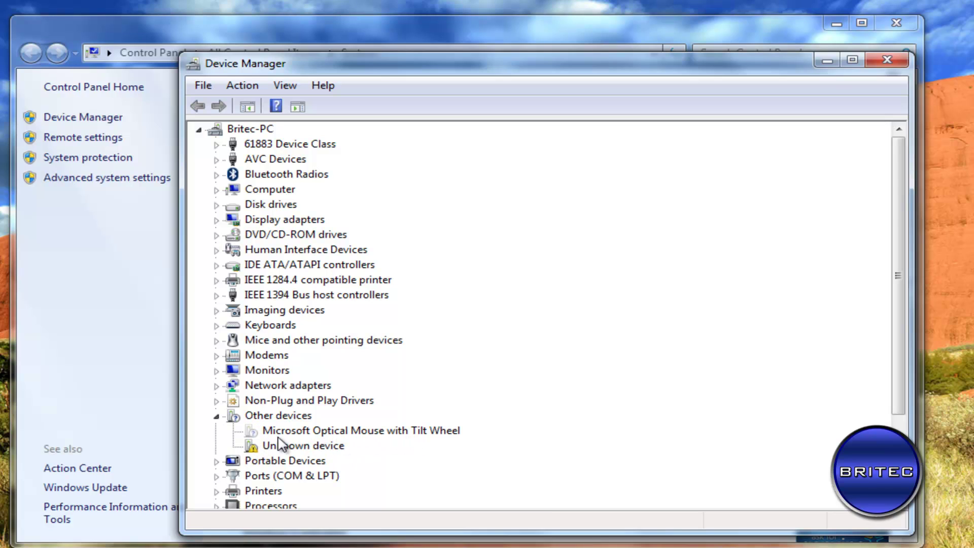
Inspect the greyed USB Composite Device entries under Universal Serial Bus controllers, then collapse it.
left_click_drag(899, 337, 898, 415)
left_click(217, 490)
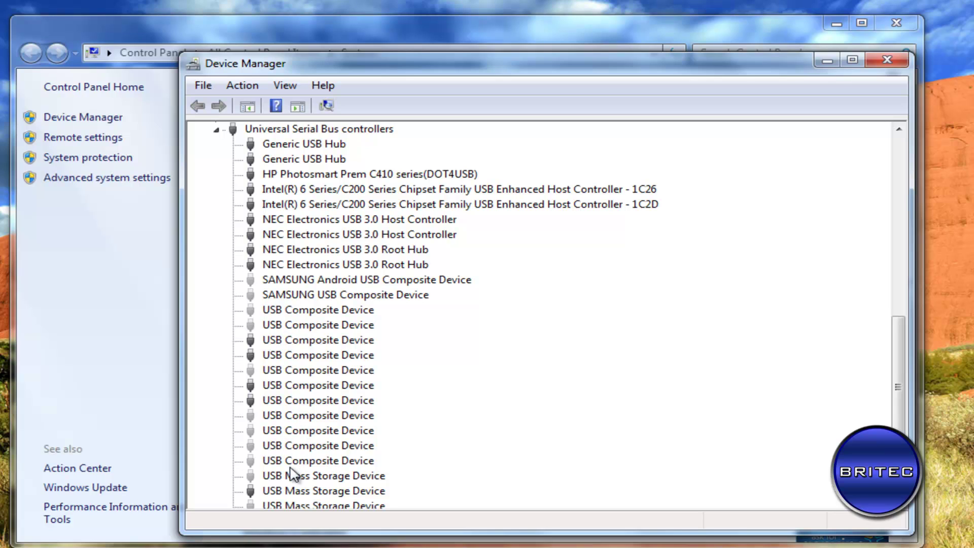
left_click(254, 414)
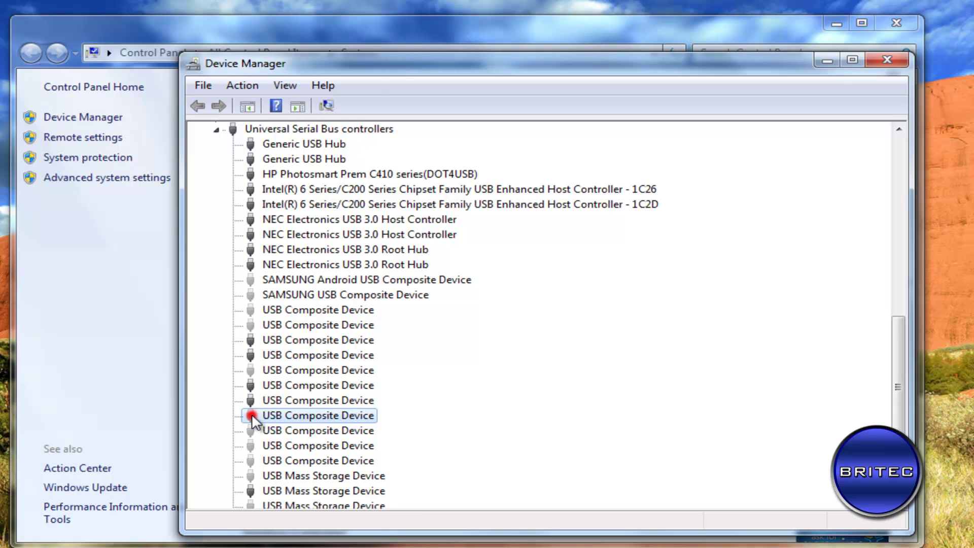
left_click(278, 430)
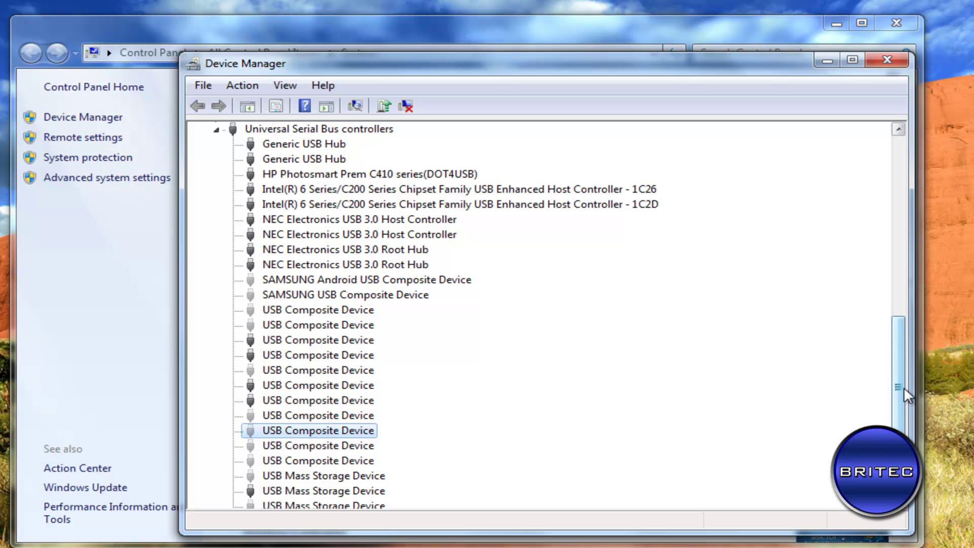
left_click_drag(896, 390, 899, 310)
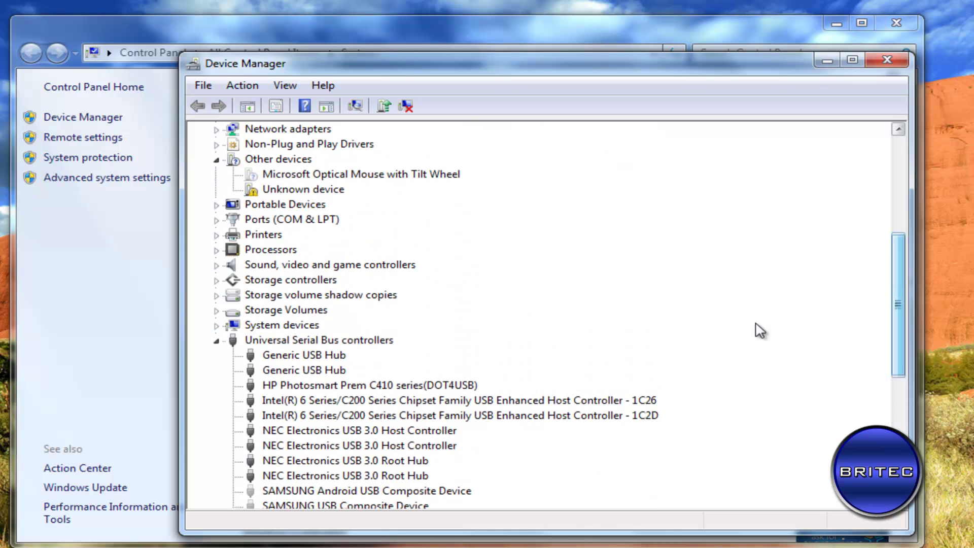
left_click(217, 341)
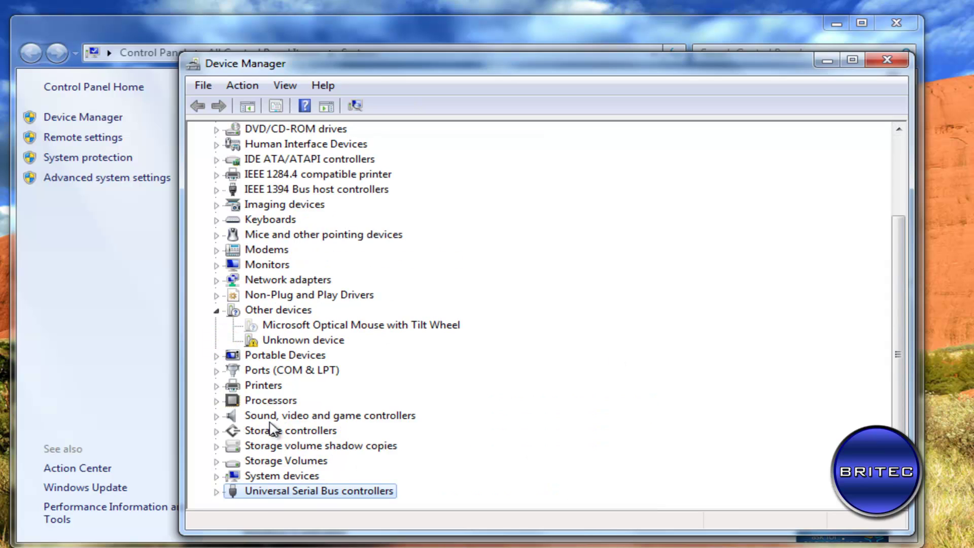
left_click(216, 401)
left_click(217, 401)
Close Device Manager and the System window, leaving the desktop.
left_click(285, 84)
key("Escape")
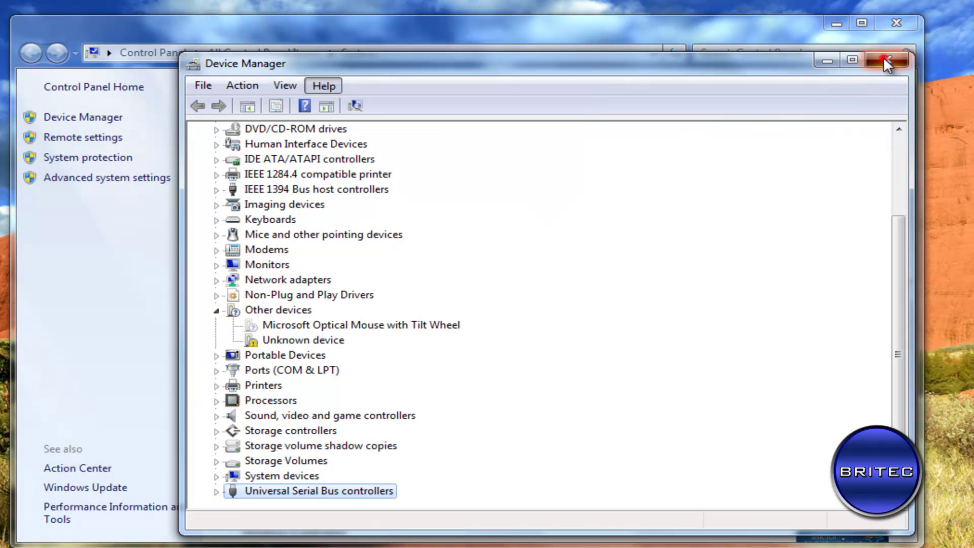
left_click(886, 62)
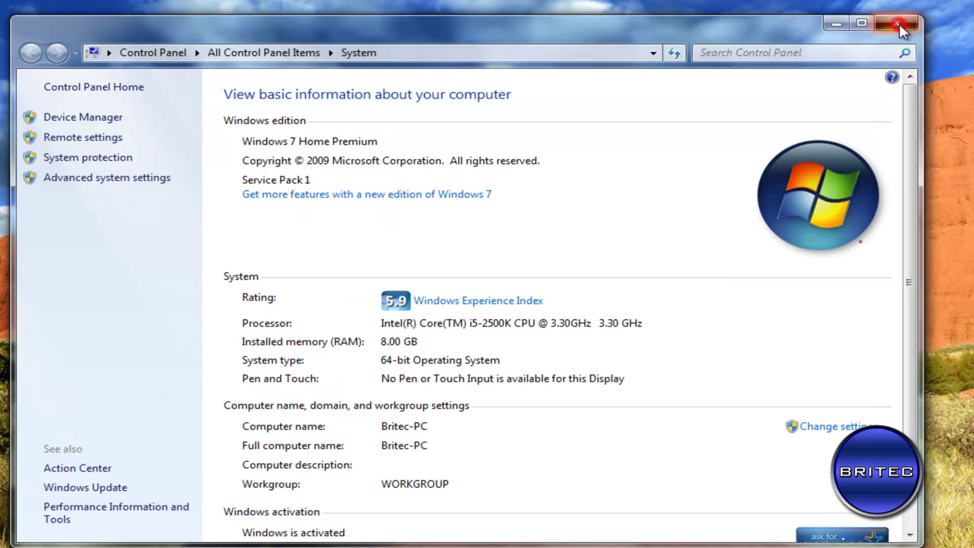
left_click(898, 25)
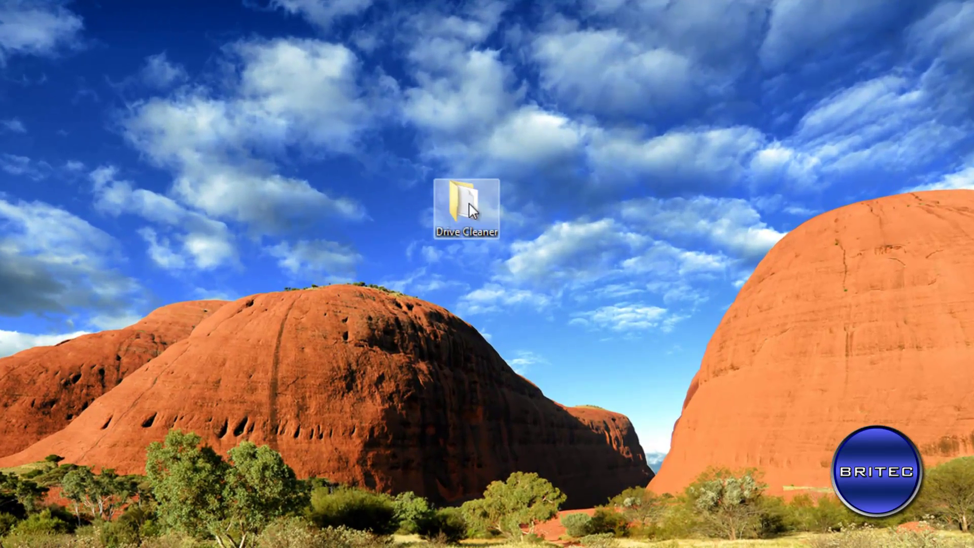
Copy DriveCleanup.exe from the Drive Cleaner folder's x64 subfolder.
double_click(510, 123)
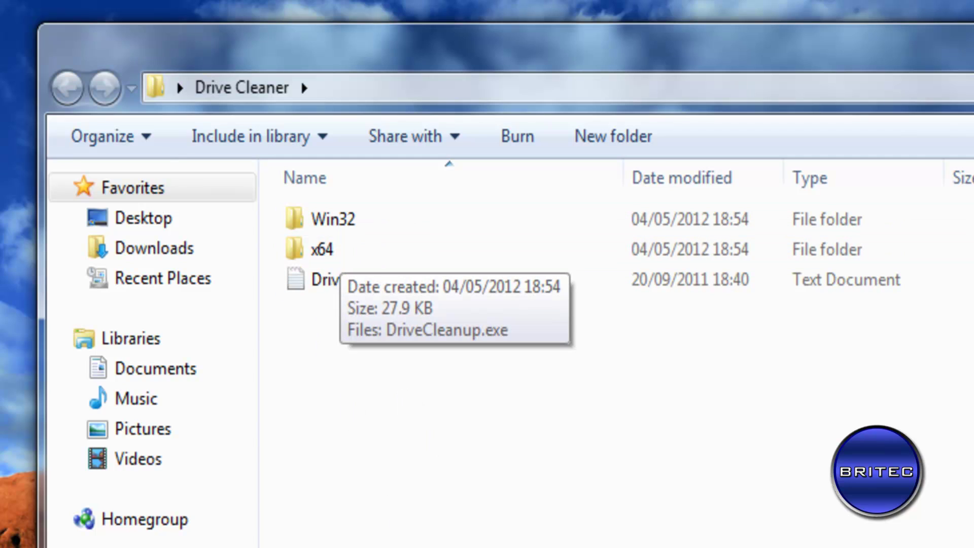
double_click(339, 223)
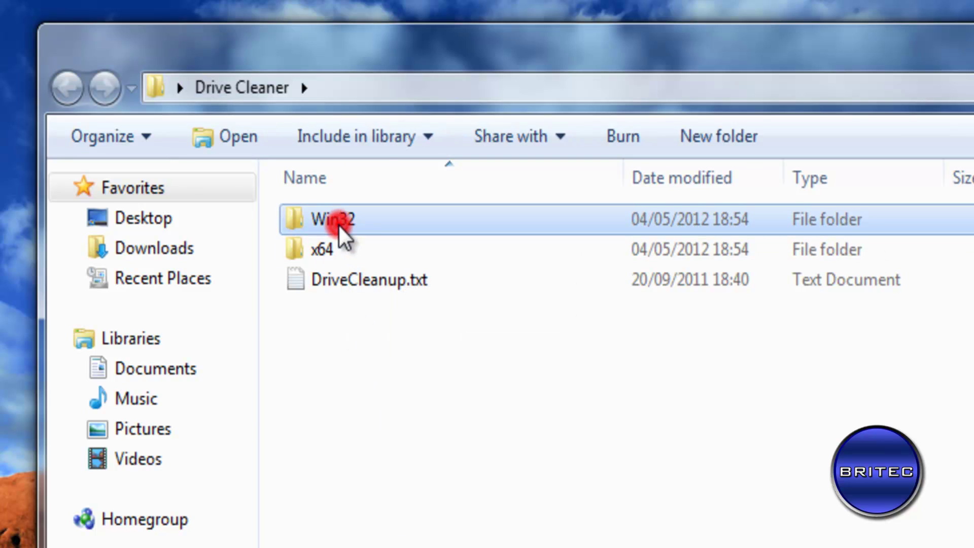
left_click(74, 90)
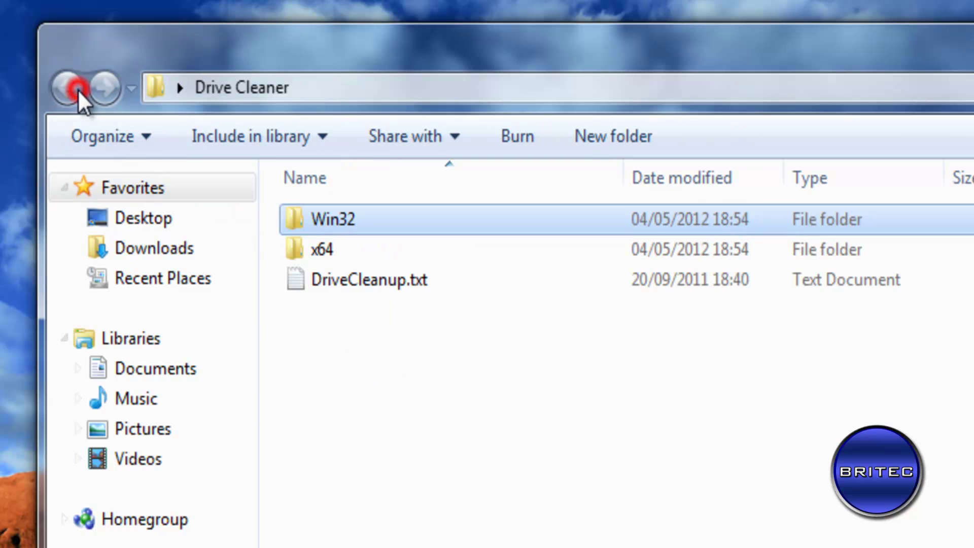
double_click(320, 249)
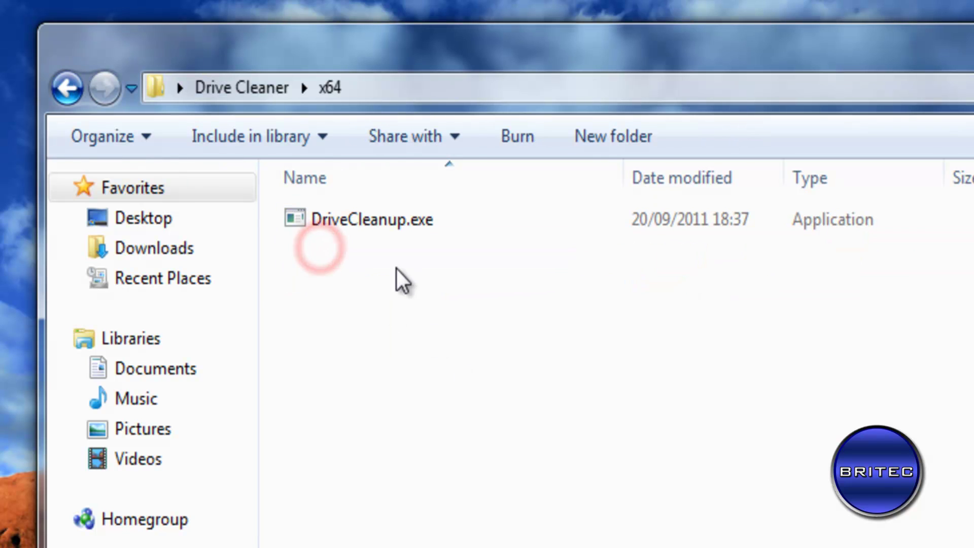
right_click(361, 224)
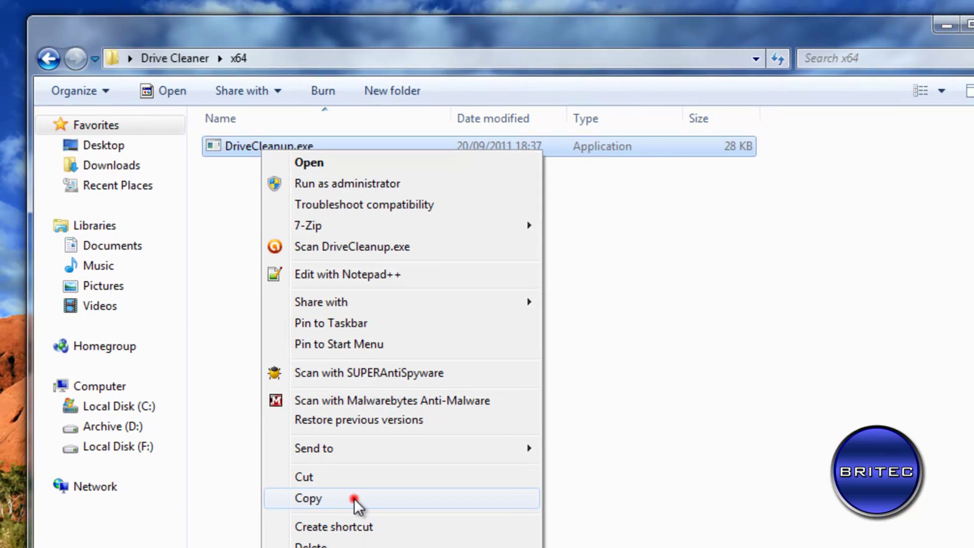
left_click(355, 500)
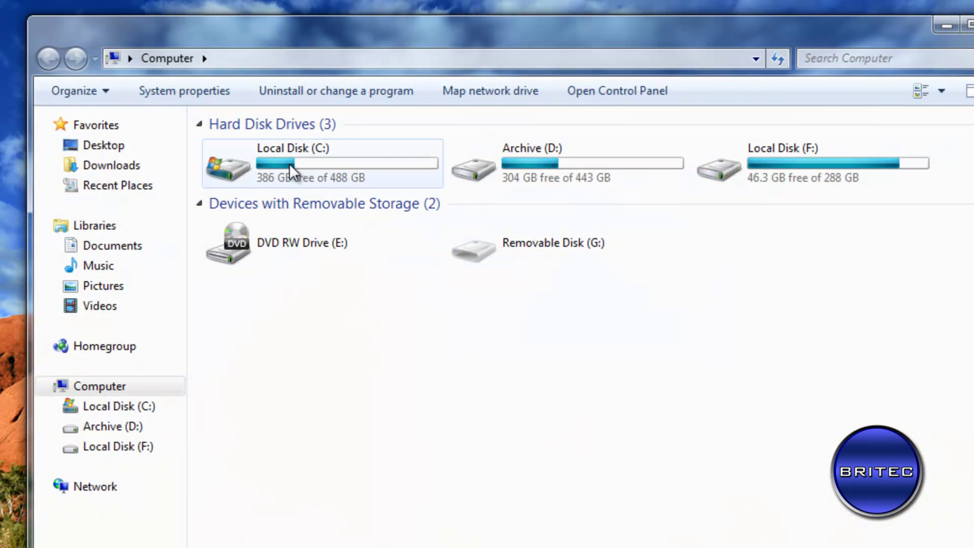
Paste DriveCleanup.exe into C:\Windows\System32, approving the administrator permission prompt.
double_click(289, 164)
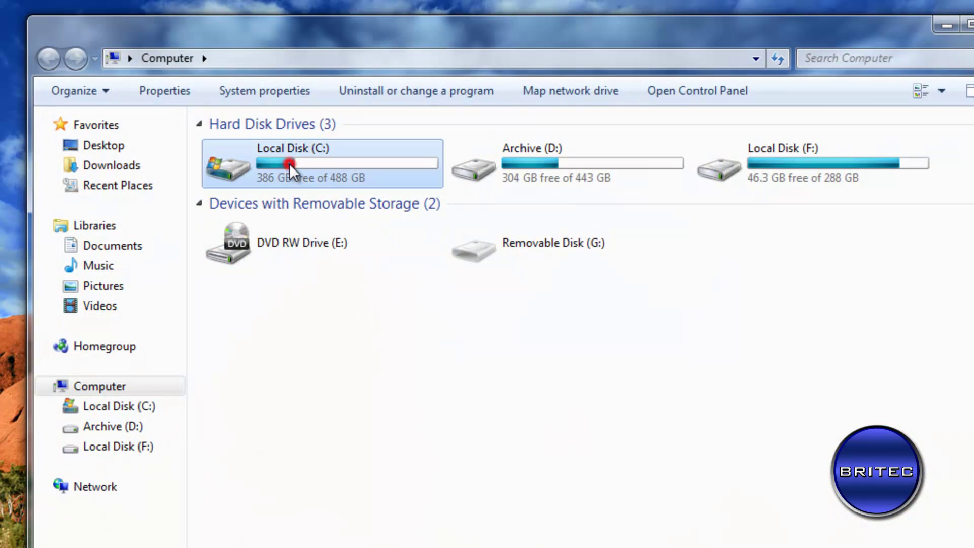
double_click(260, 465)
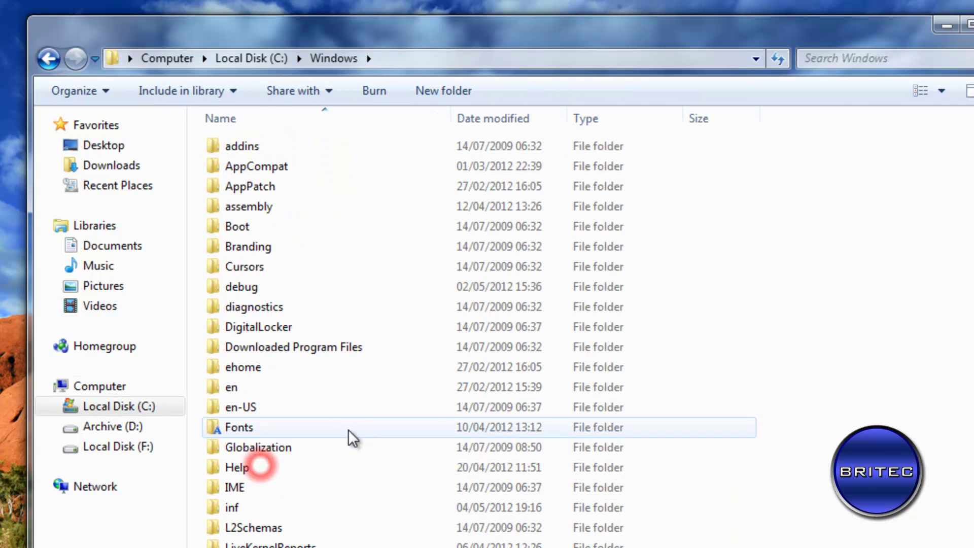
scroll(329, 436, "down", 3)
scroll(315, 441, "down", 10)
scroll(315, 450, "up", 3)
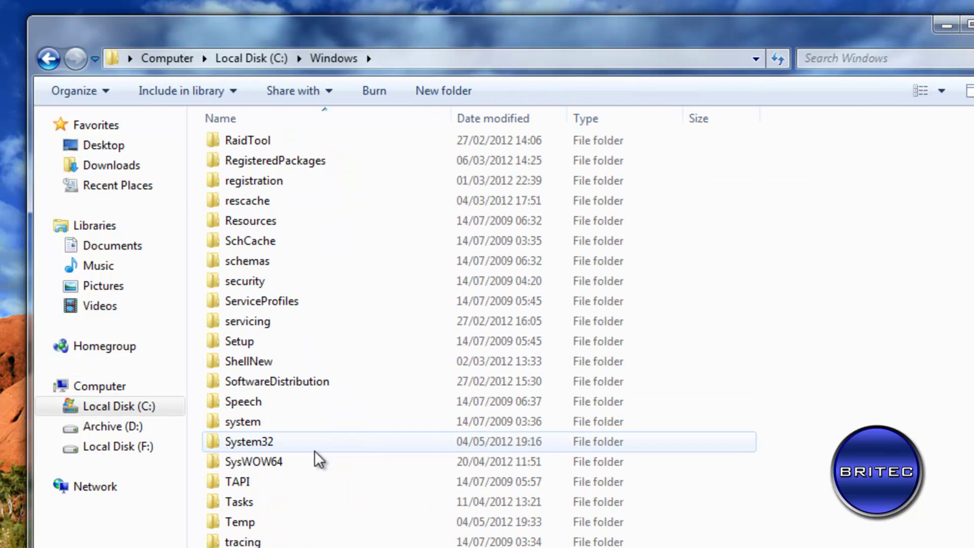
double_click(265, 442)
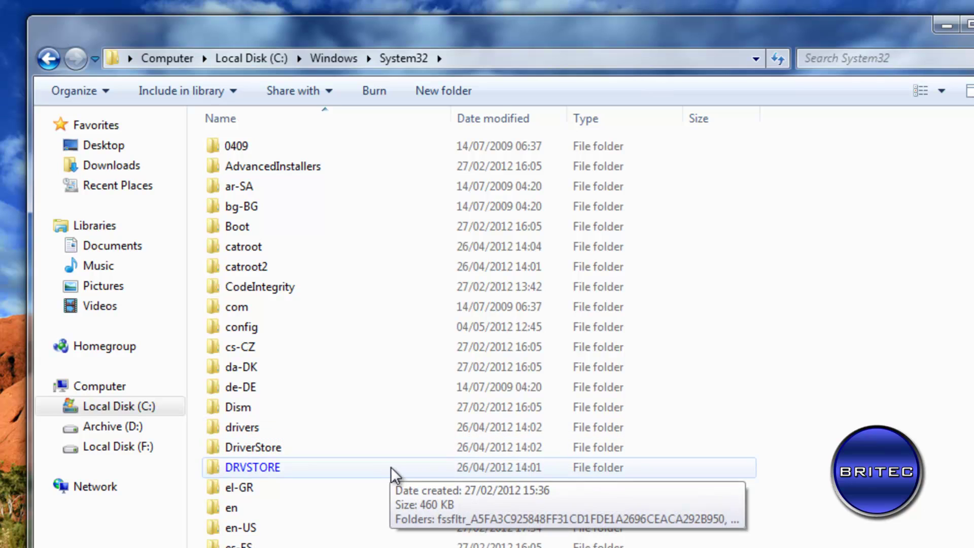
right_click(193, 465)
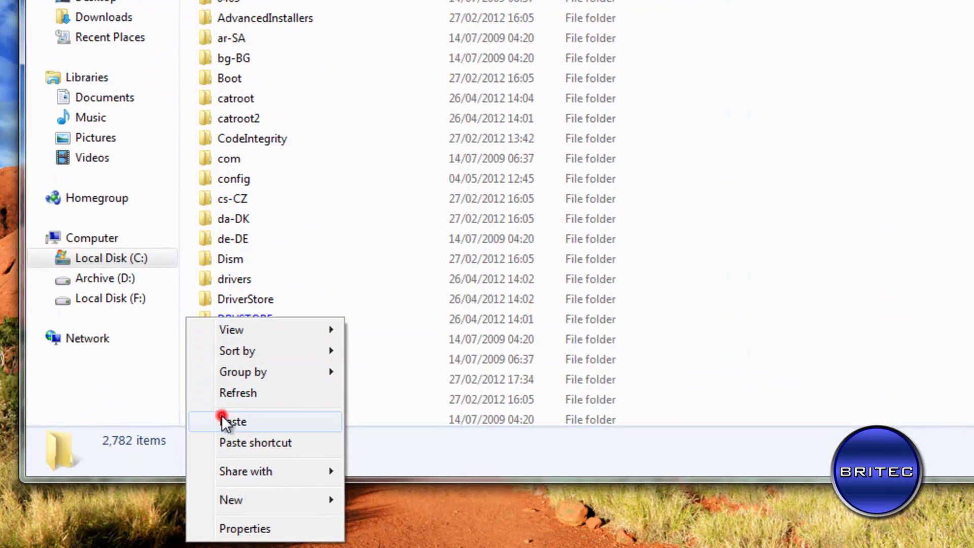
left_click(232, 421)
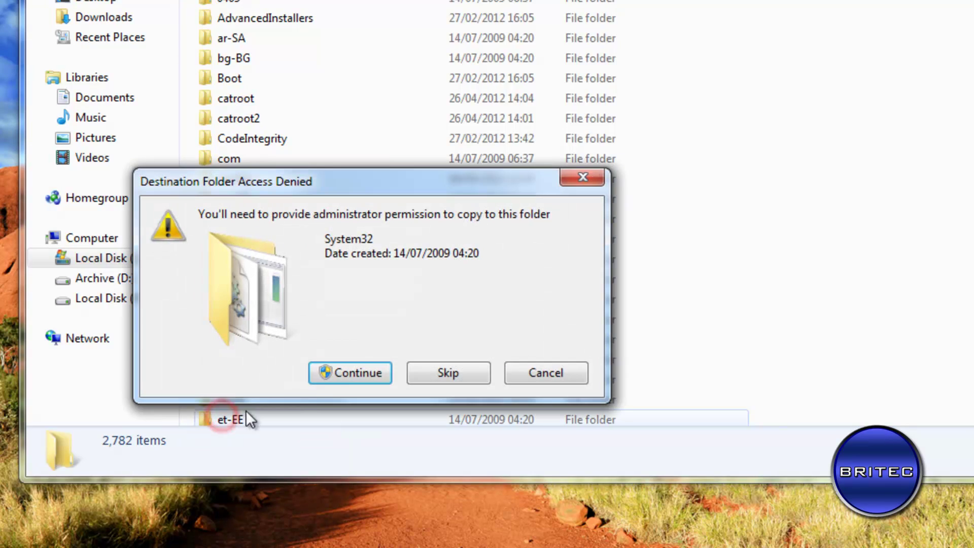
left_click(342, 374)
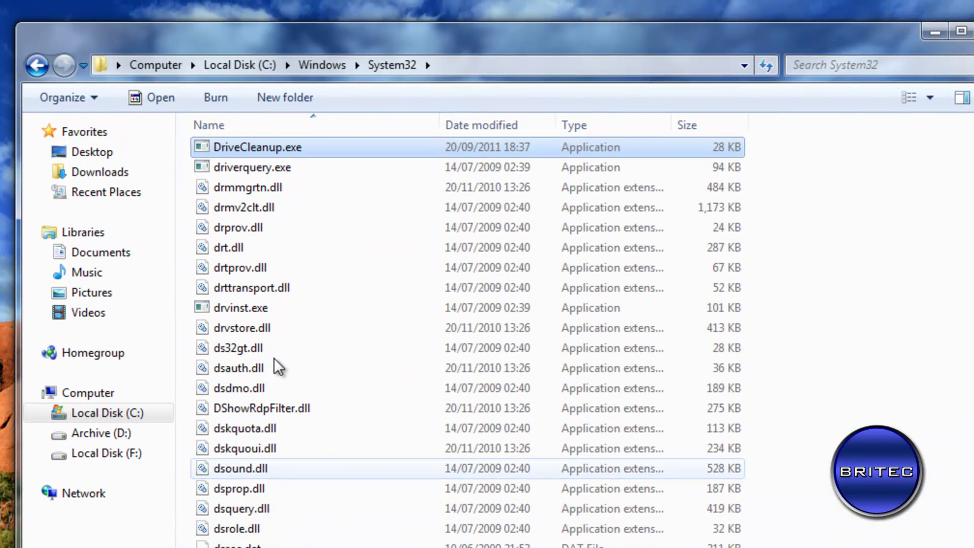
mouse_move(251, 153)
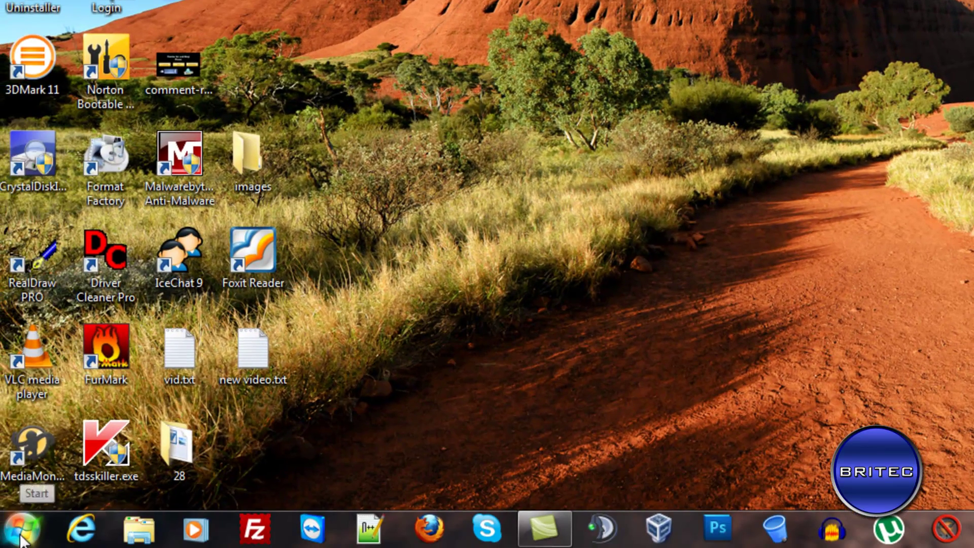
Search the Start menu for cmd and run cmd.exe as administrator.
left_click(23, 529)
left_click(61, 479)
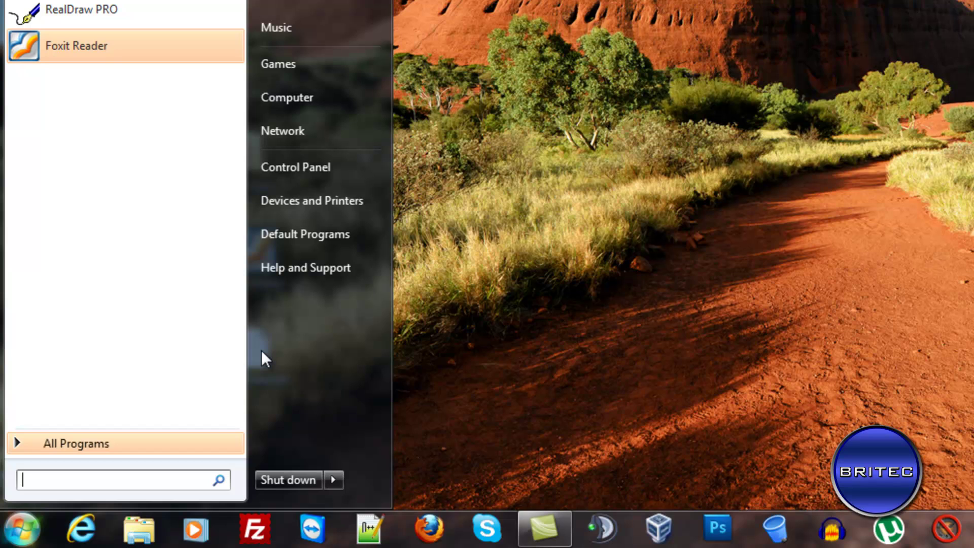
type("cmd")
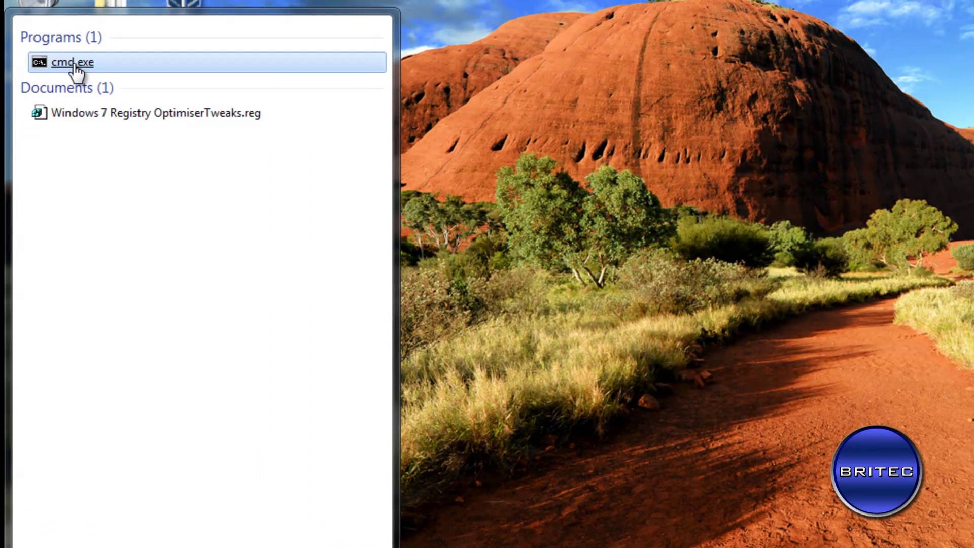
right_click(72, 63)
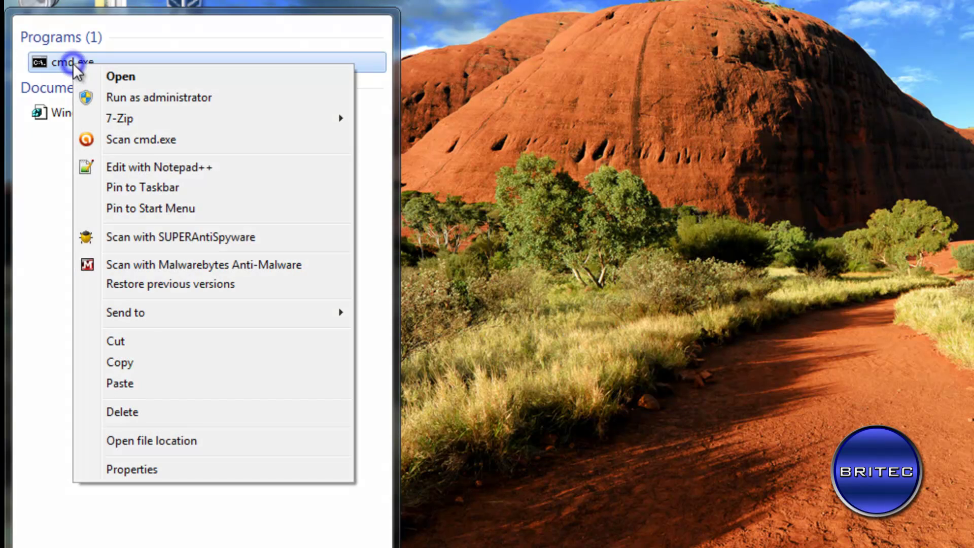
left_click(155, 98)
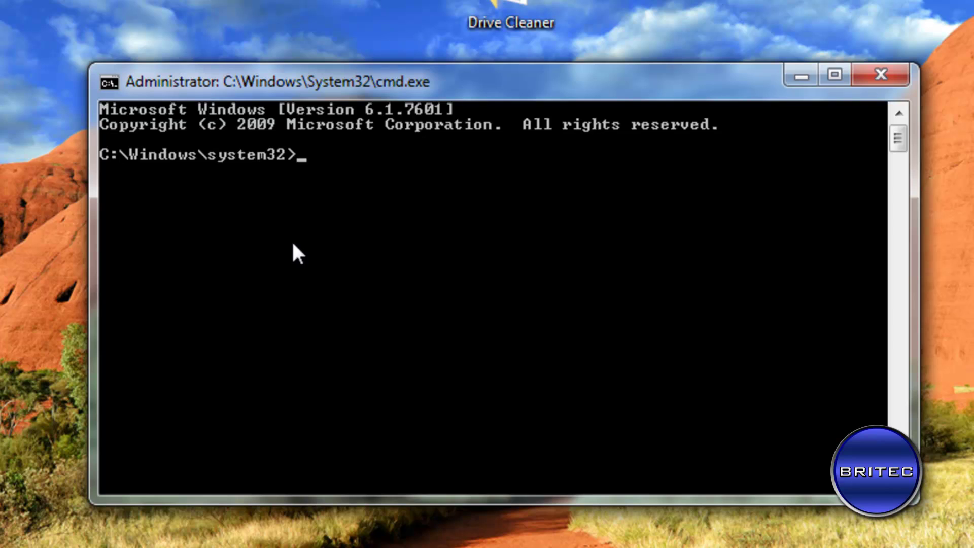
Run DriveCleanup.exe at the administrator C:\Windows\system32 prompt.
type("DriveClean")
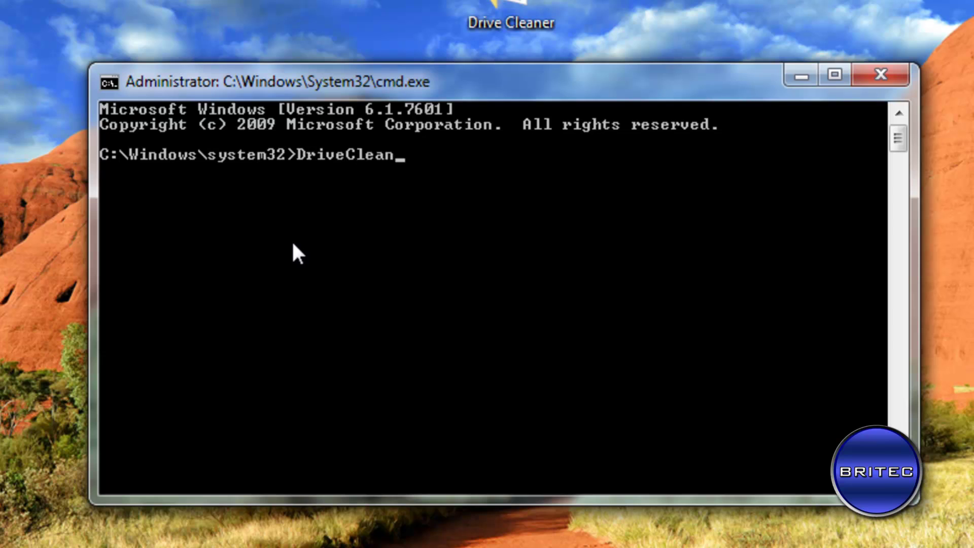
type("up.exe")
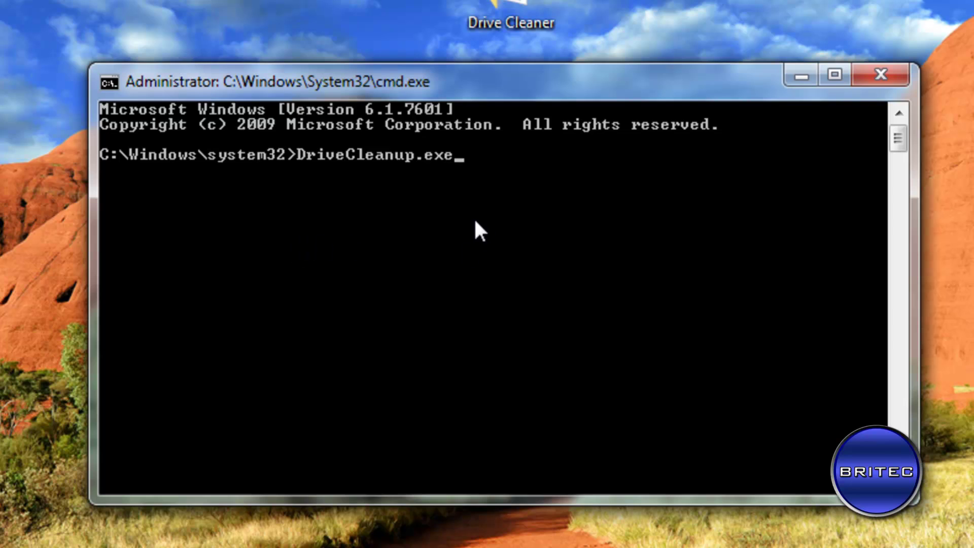
key("Return")
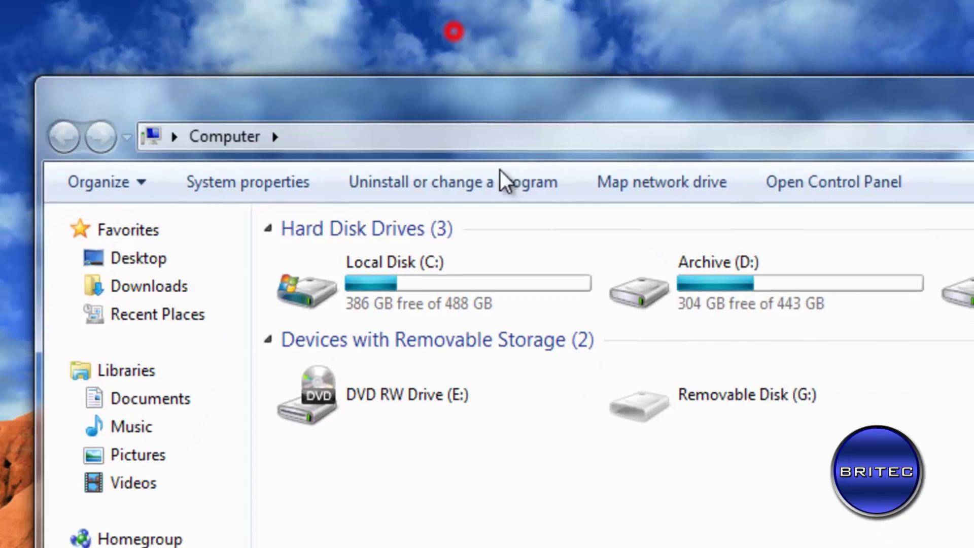
Browse through Local Disk (C:) and Windows into the System32 folder.
double_click(358, 301)
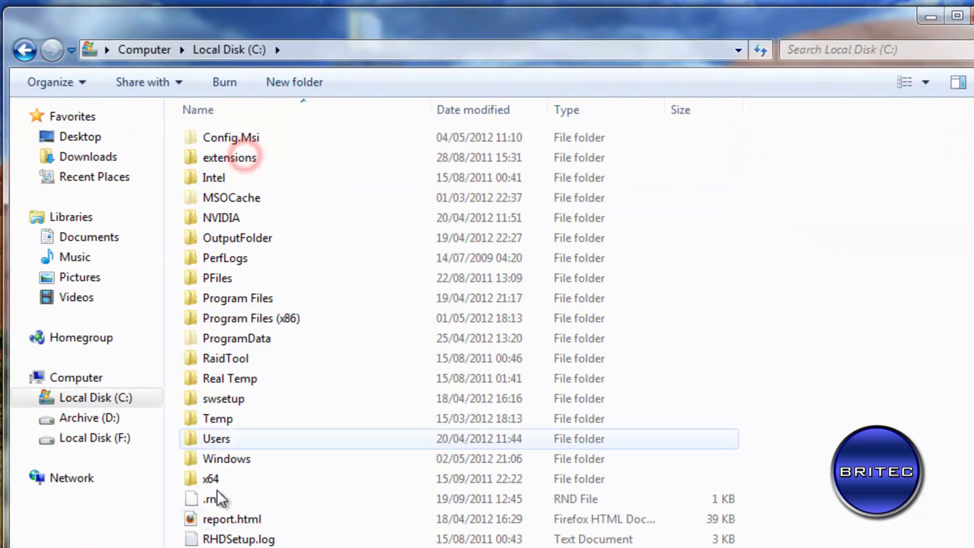
double_click(225, 459)
scroll(241, 512, "down", 5)
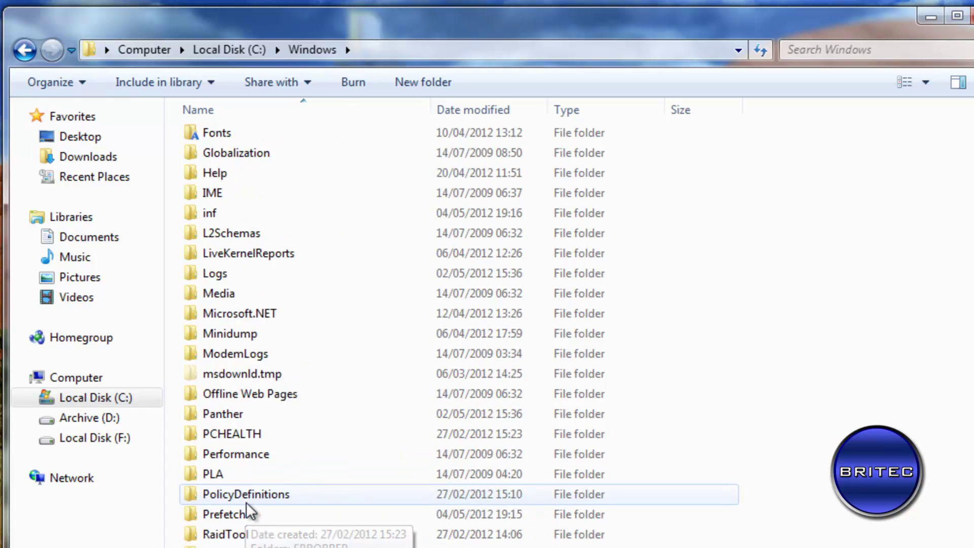
scroll(247, 504, "down", 6)
double_click(246, 500)
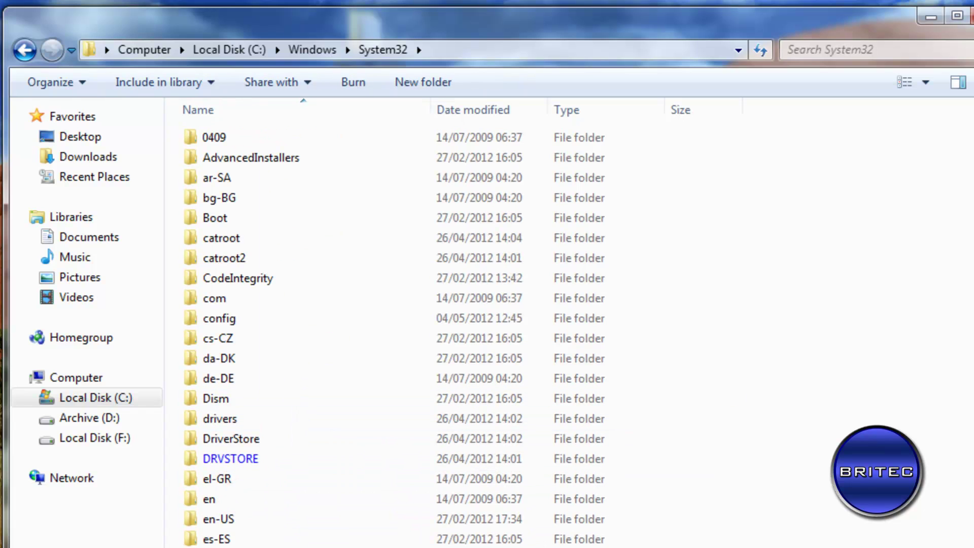
scroll(457, 335, "down", 20)
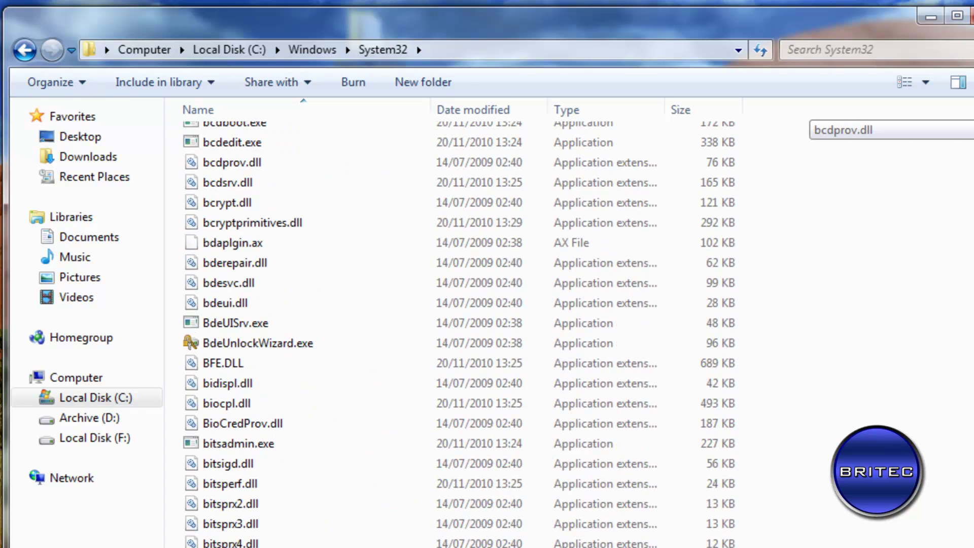
scroll(959, 254, "down", 20)
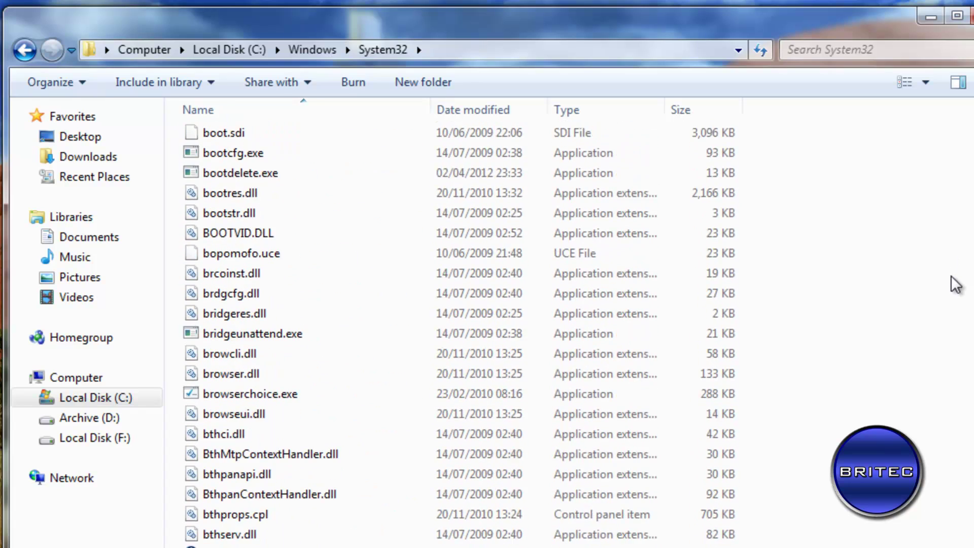
scroll(955, 286, "down", 15)
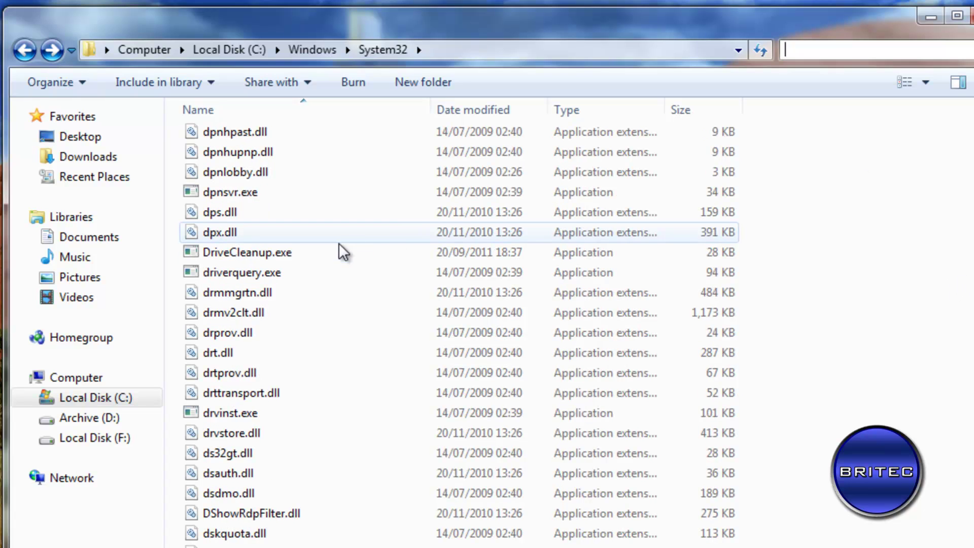
Delete DriveCleanup.exe from C:\Windows\System32.
left_click(261, 254)
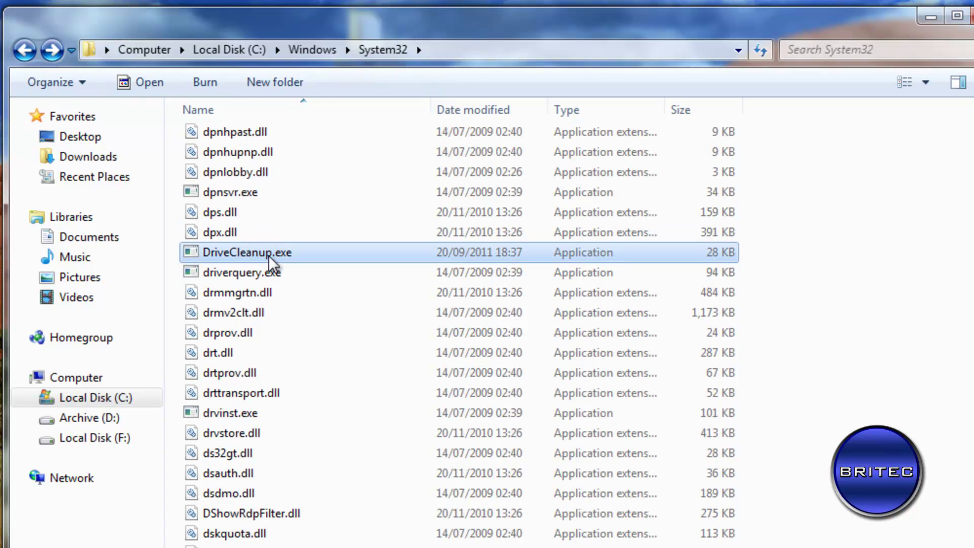
right_click(261, 254)
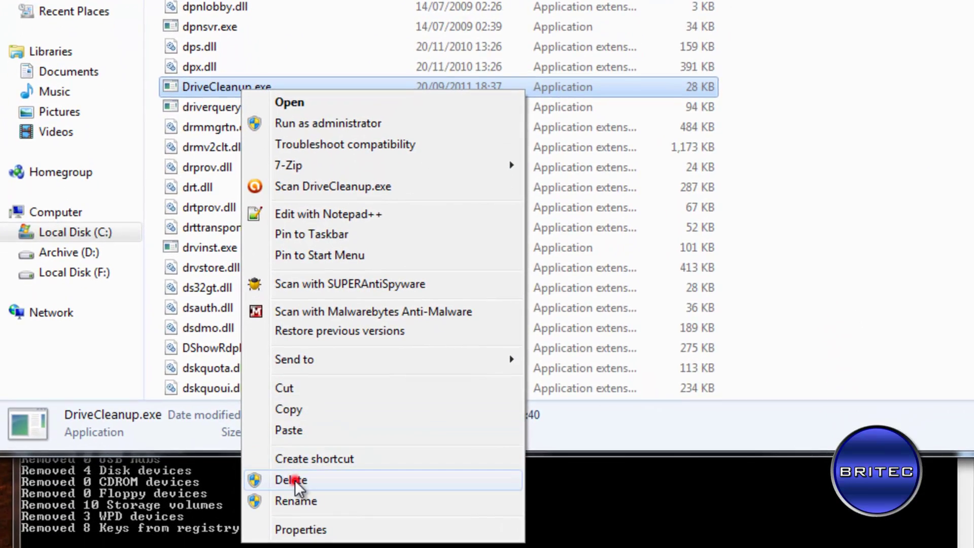
left_click(294, 480)
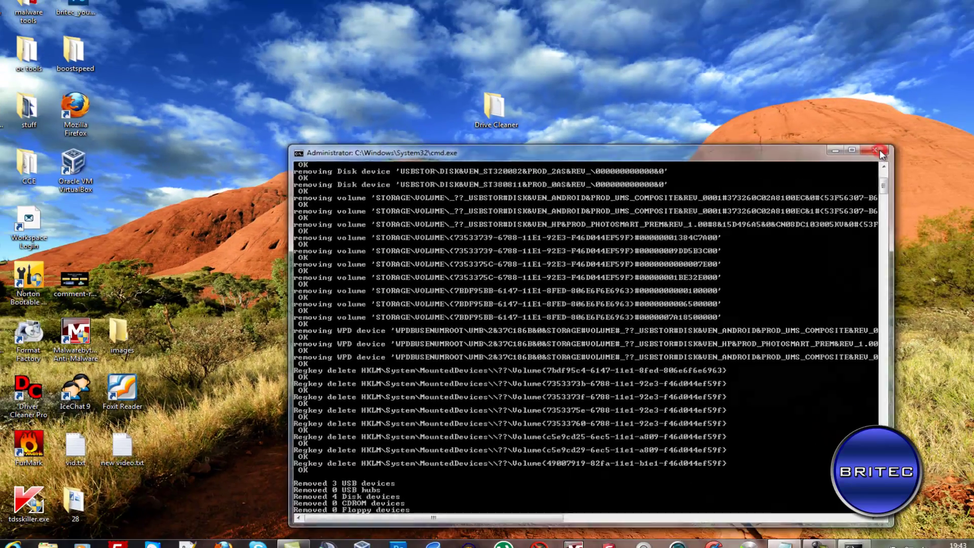
Close the administrator Command Prompt window showing the cleanup log.
left_click(956, 16)
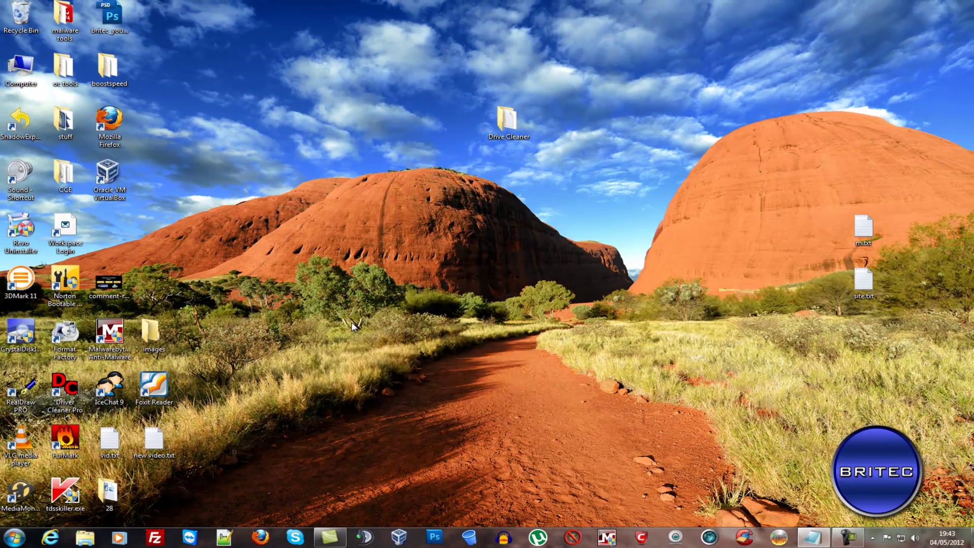